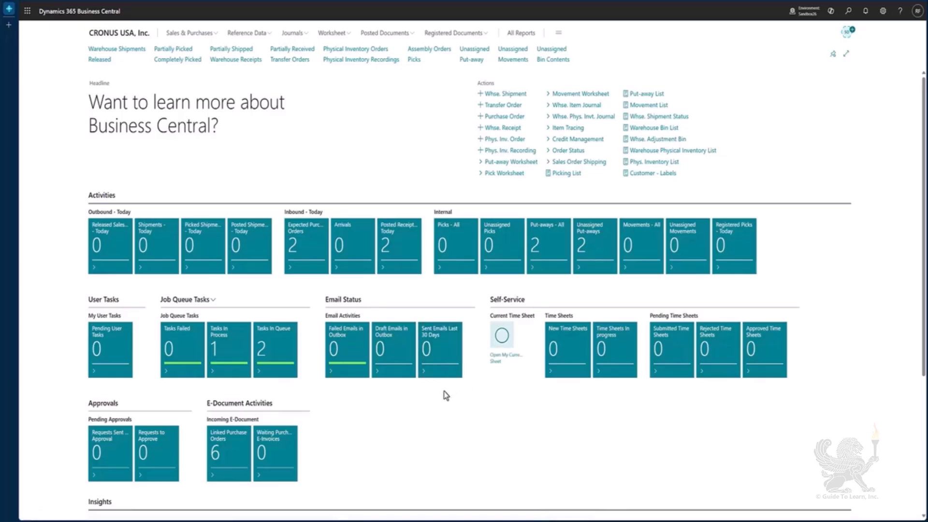
# Step: Open the Nod Publishers purchase order with status Open from the purchase orders list
pyautogui.click(203, 35)
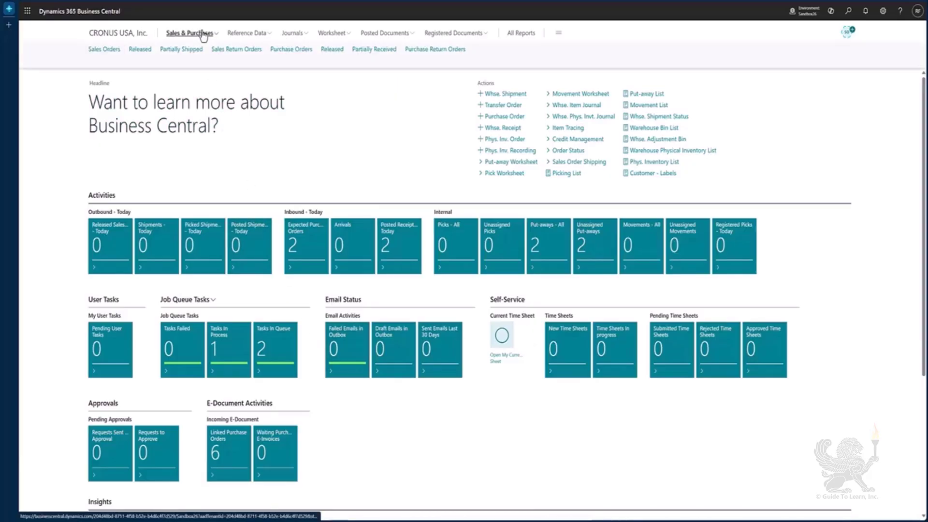
pyautogui.click(293, 51)
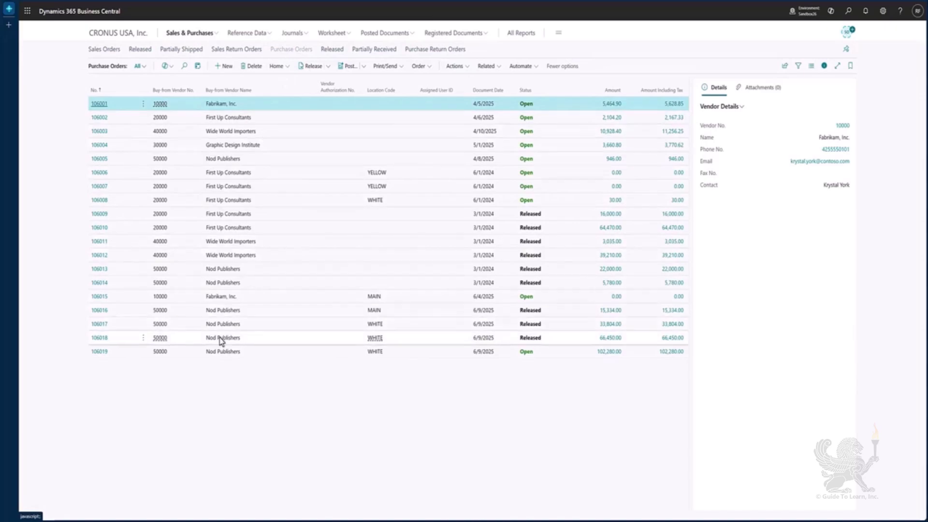
pyautogui.click(203, 351)
pyautogui.click(101, 358)
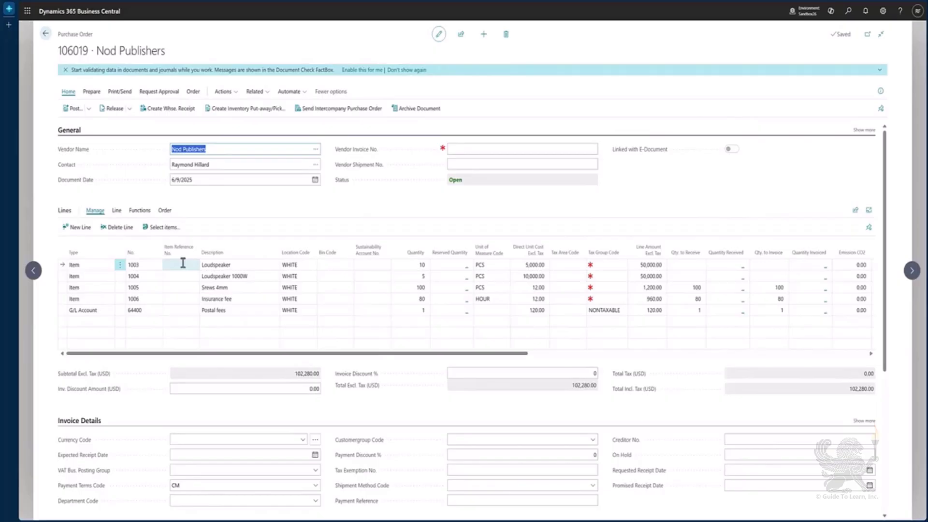
# Step: Examine the two loudspeaker lines and check the item type on the Srews 4mm item card, returning to the order
pyautogui.click(246, 264)
pyautogui.click(253, 275)
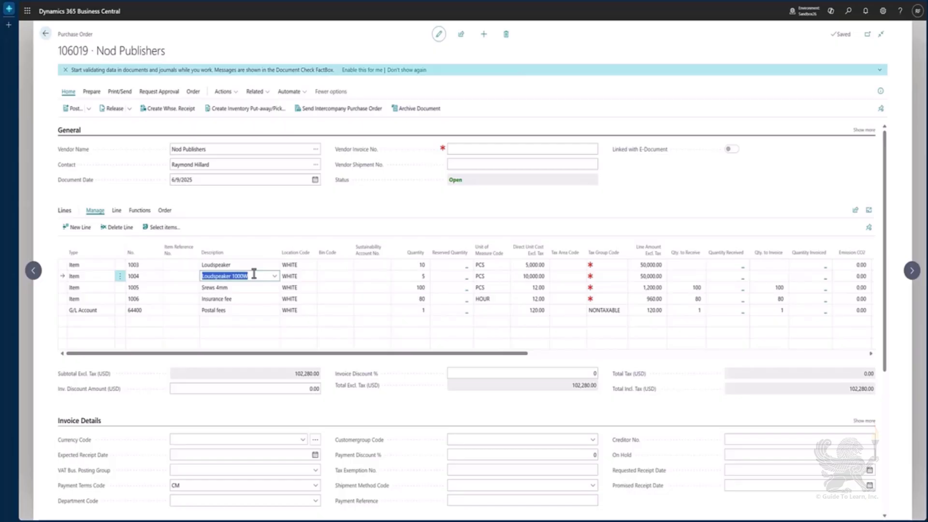
pyautogui.click(255, 289)
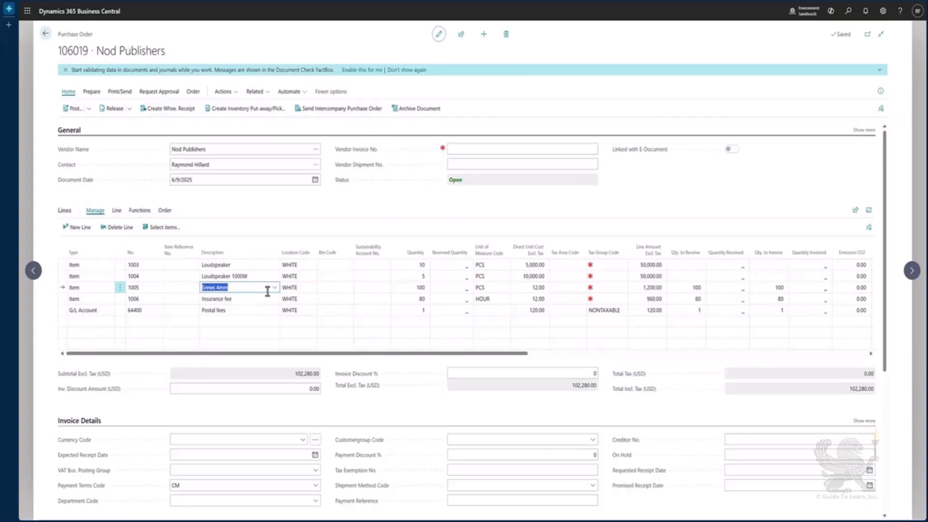
pyautogui.click(274, 288)
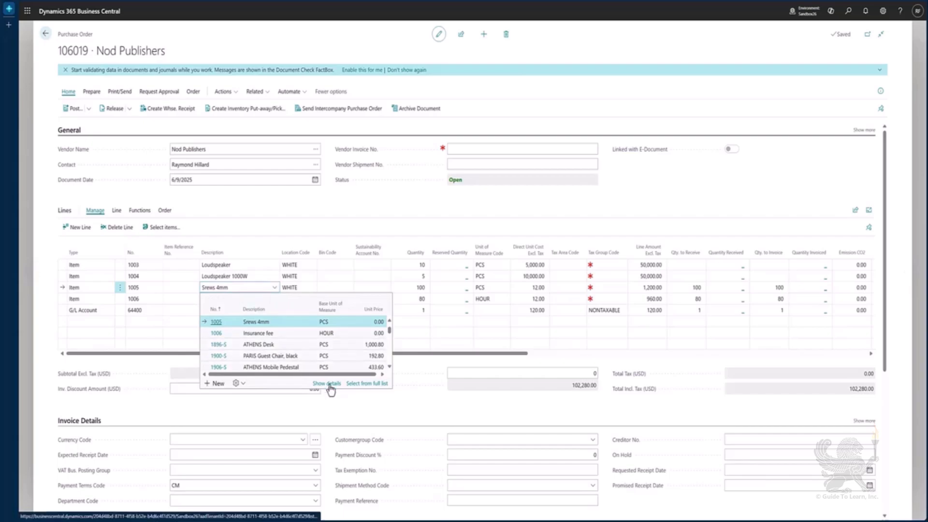
pyautogui.click(328, 384)
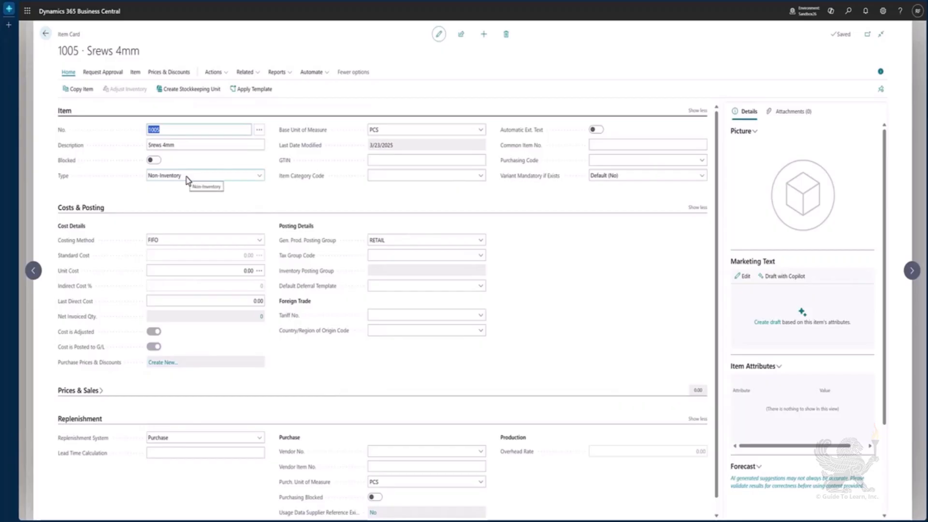
pyautogui.click(44, 40)
# Step: Check the item type on the Insurance fee item card, then examine the order's Postal fees G/L account line
pyautogui.click(263, 299)
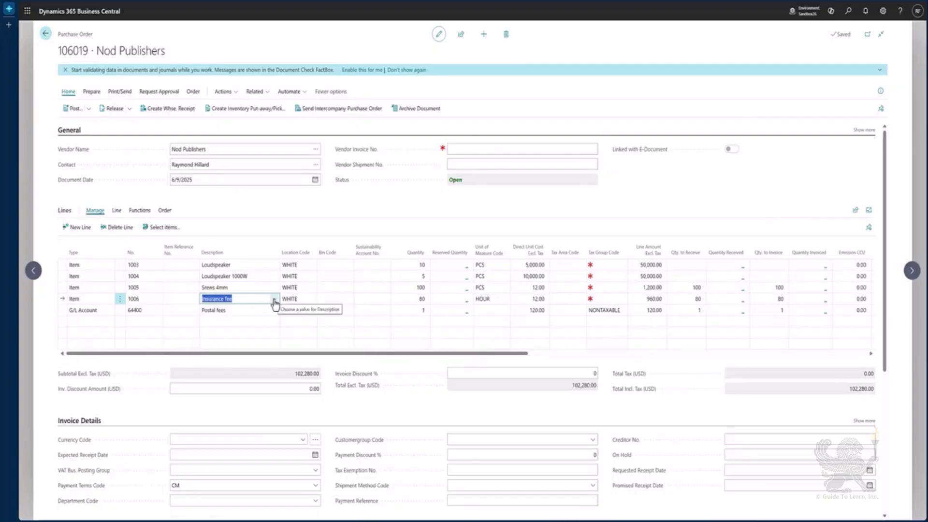
pyautogui.click(274, 300)
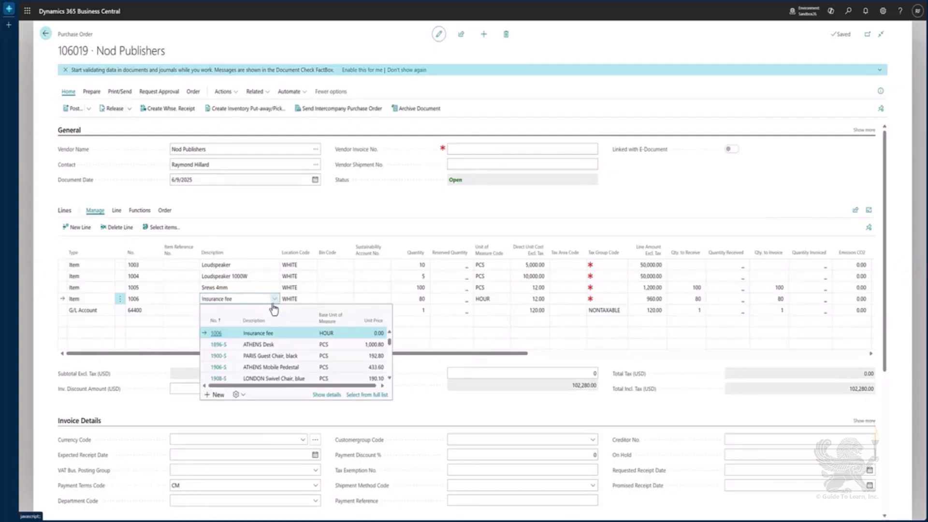
pyautogui.click(327, 396)
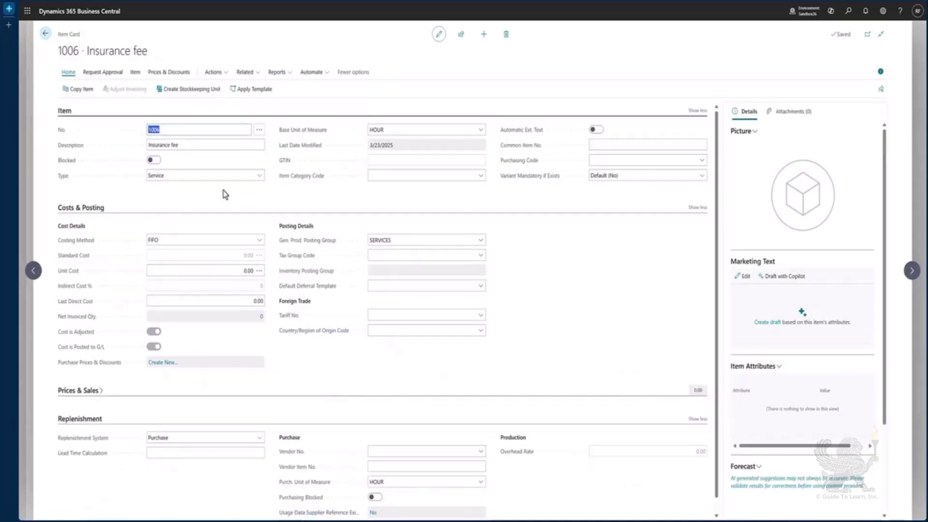
pyautogui.click(47, 33)
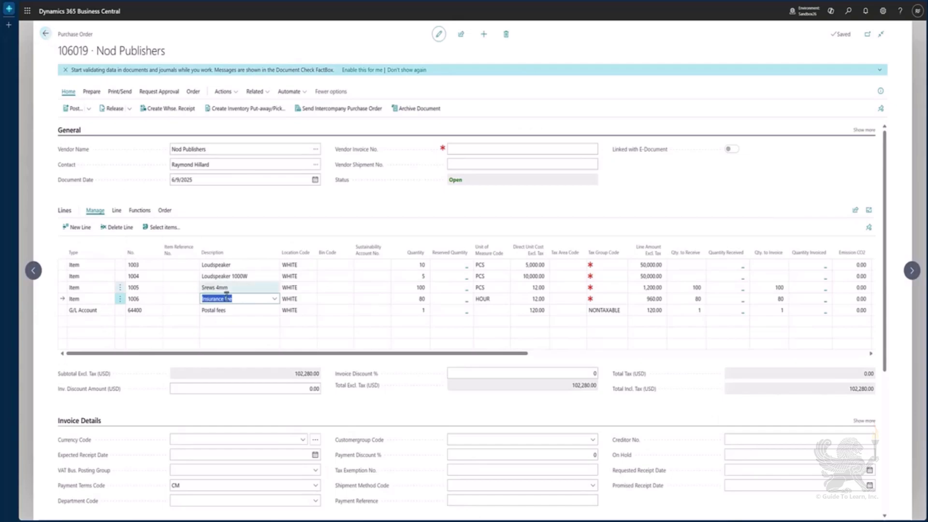
pyautogui.click(244, 311)
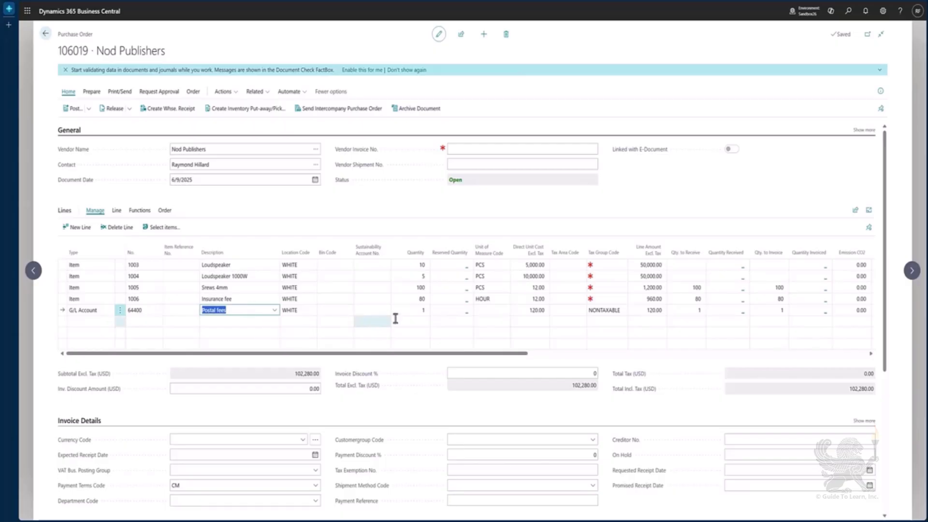
# Step: In Purchases & Payables Setup, choose Attached/Assigned for Auto Post Non-Invt. via Whse. and return to the purchase order
pyautogui.click(849, 12)
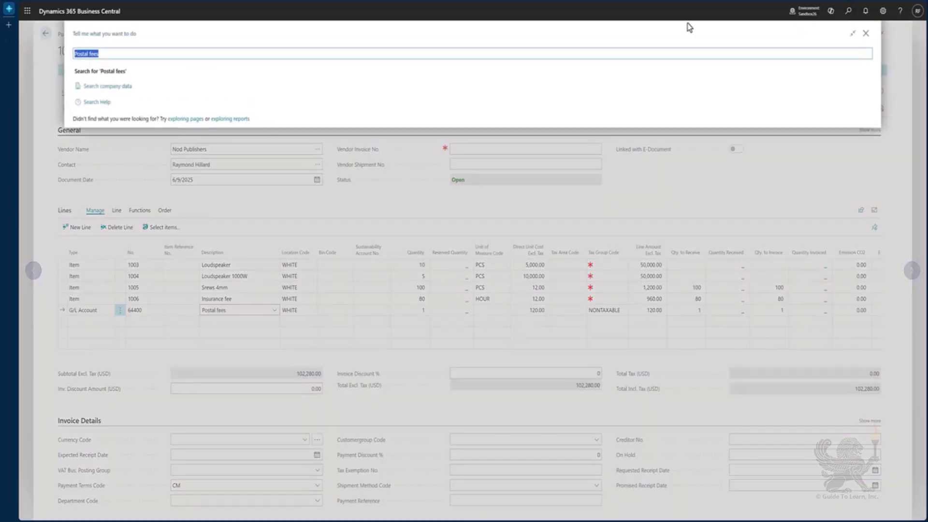
pyautogui.write('purc')
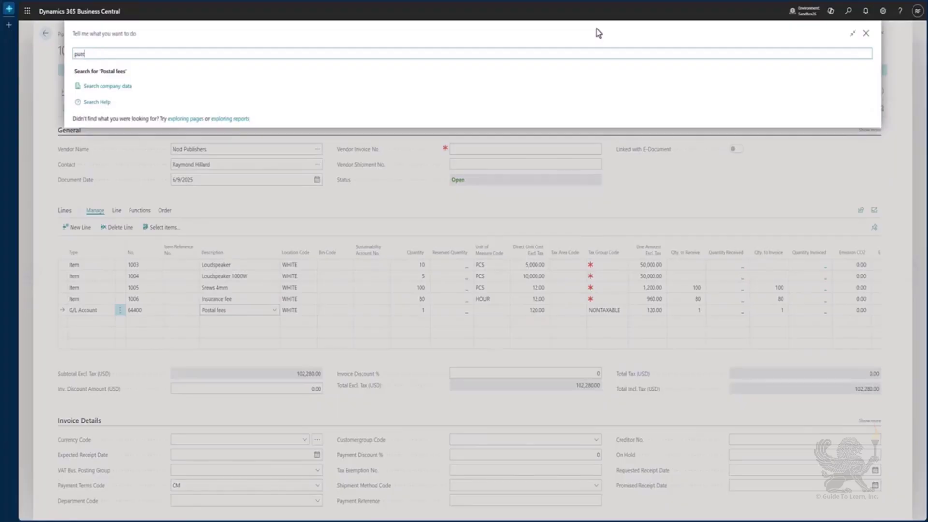
pyautogui.write('hase set')
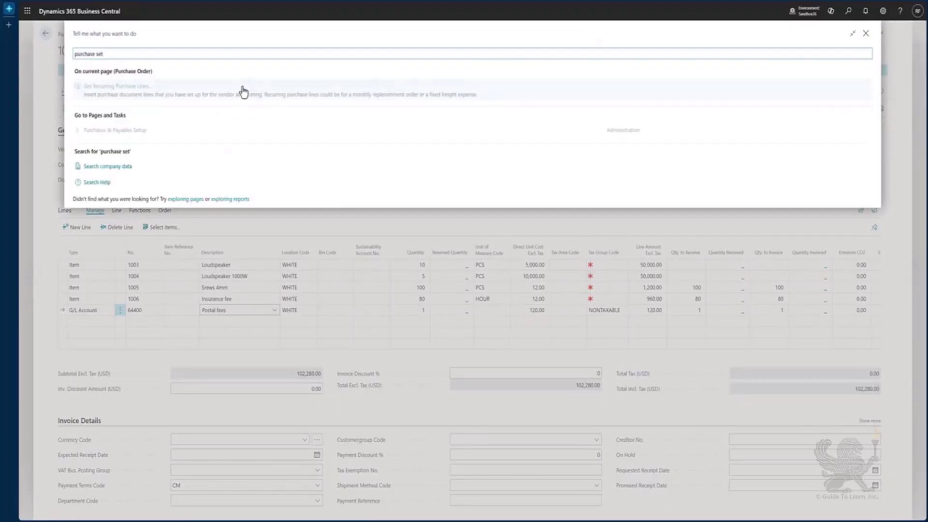
pyautogui.click(220, 135)
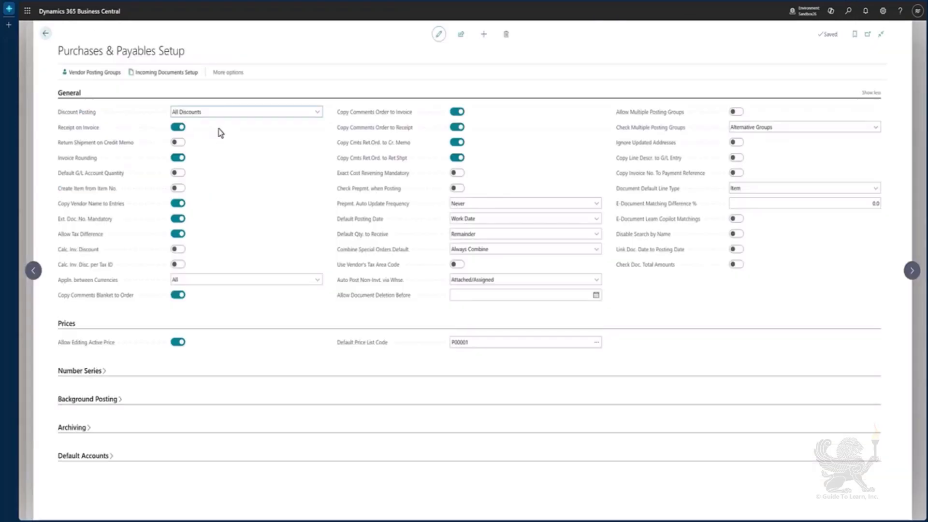
pyautogui.click(569, 281)
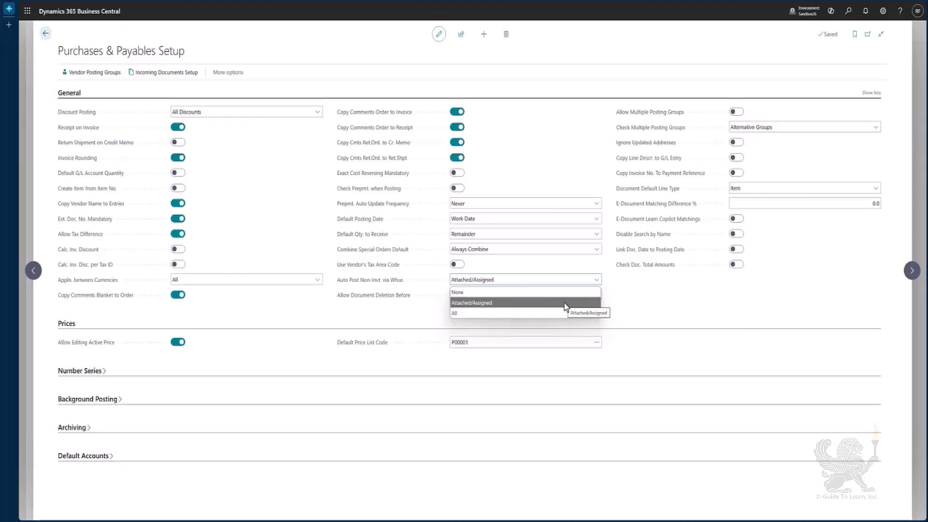
pyautogui.click(566, 305)
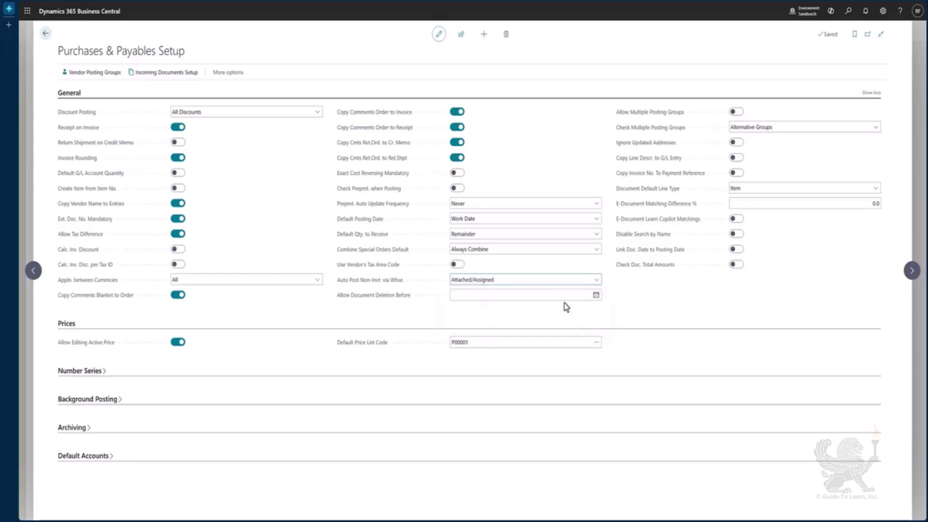
pyautogui.click(46, 33)
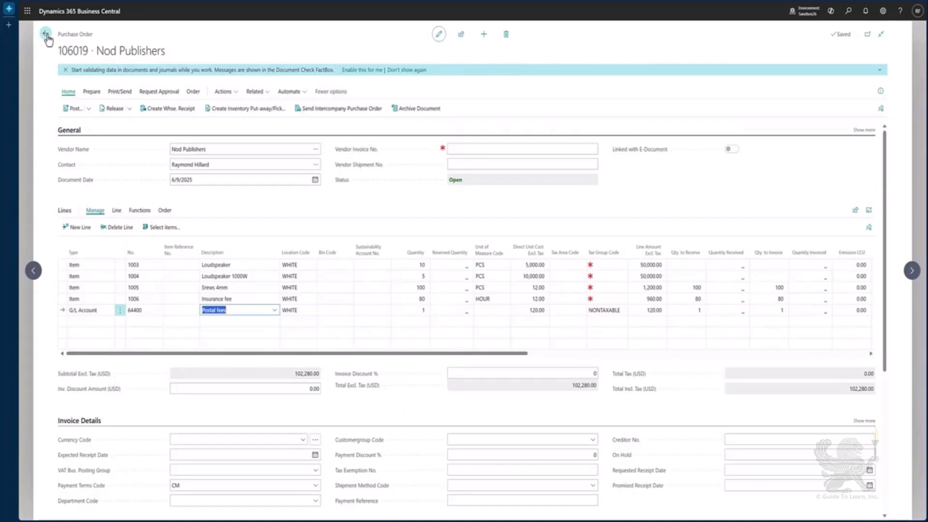
# Step: Attach the Srews 4mm line to the Loudspeaker inventory item line
pyautogui.click(241, 292)
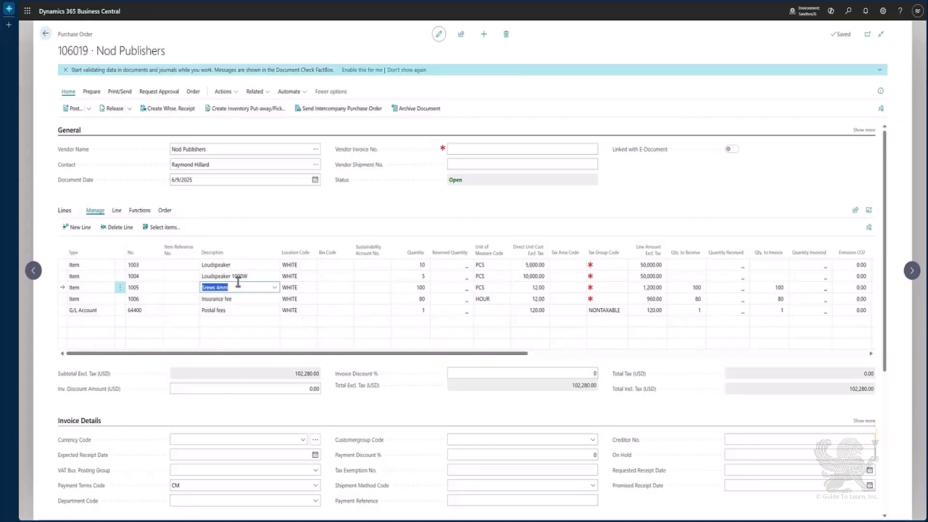
pyautogui.click(140, 211)
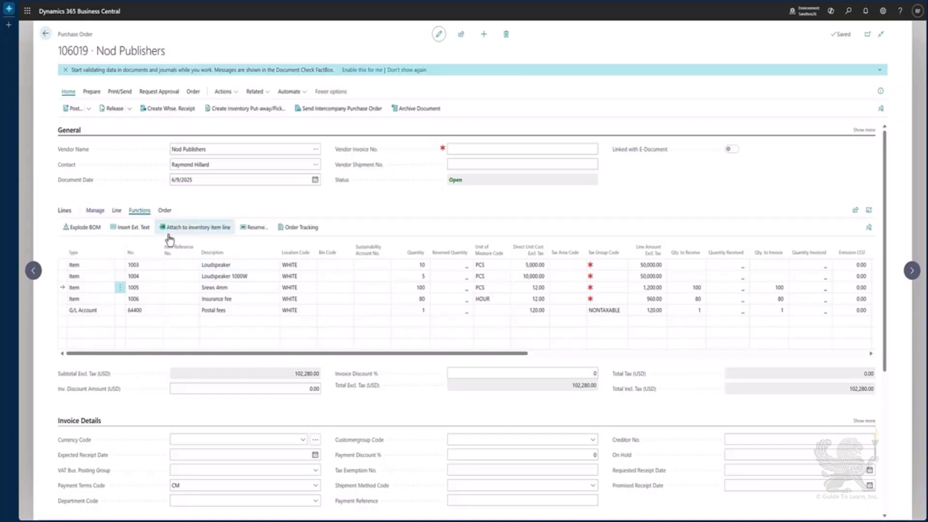
pyautogui.click(221, 234)
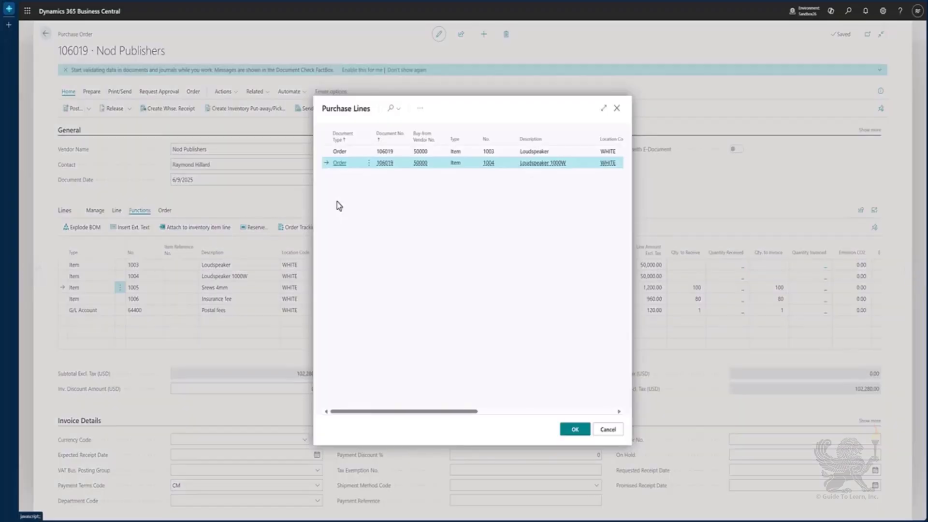
pyautogui.click(566, 152)
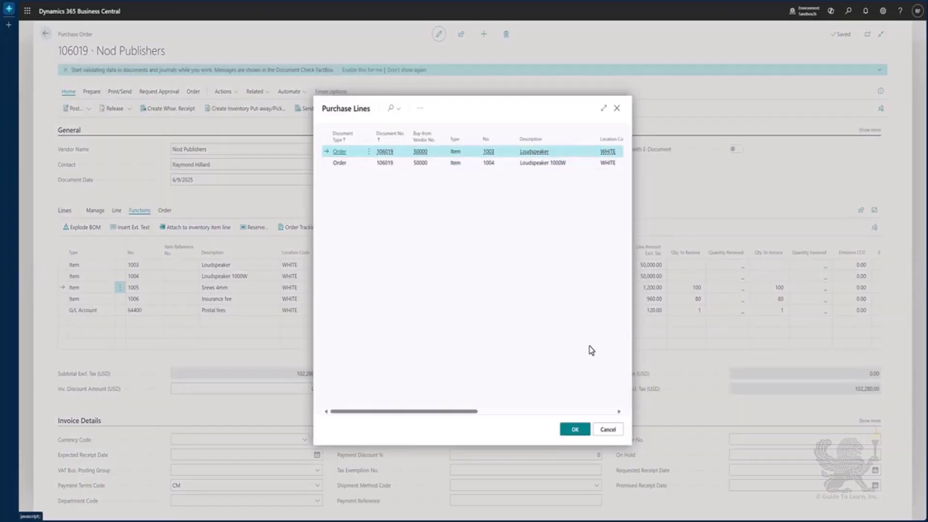
pyautogui.click(575, 430)
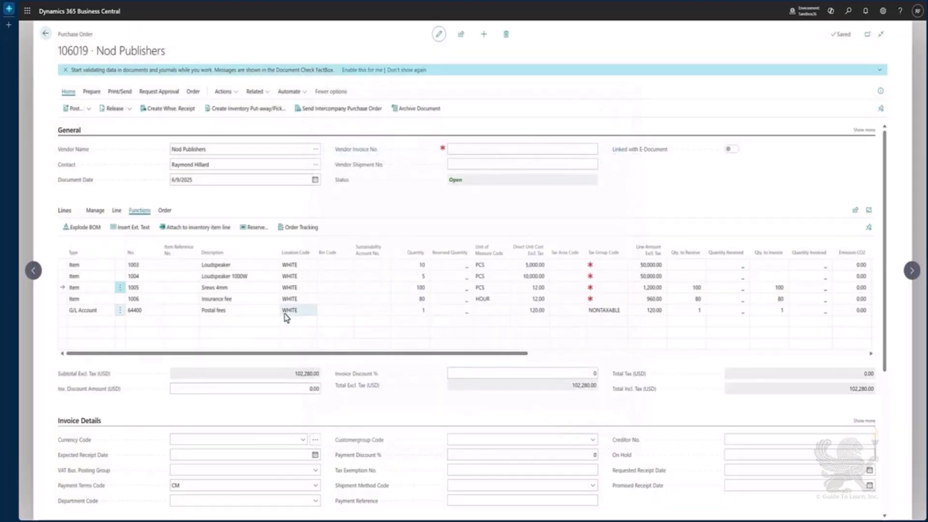
# Step: Attach the Insurance fee line to the Loudspeaker 1000W inventory item line
pyautogui.click(257, 303)
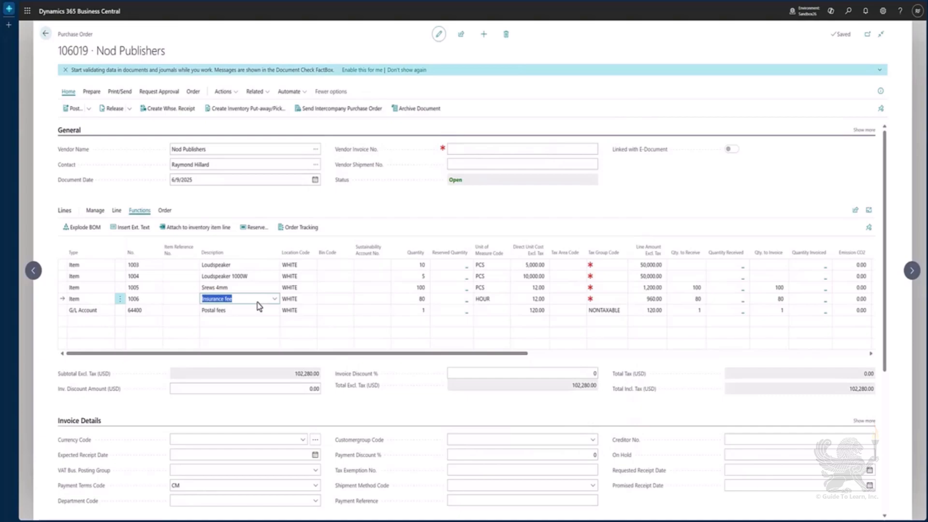
pyautogui.click(216, 231)
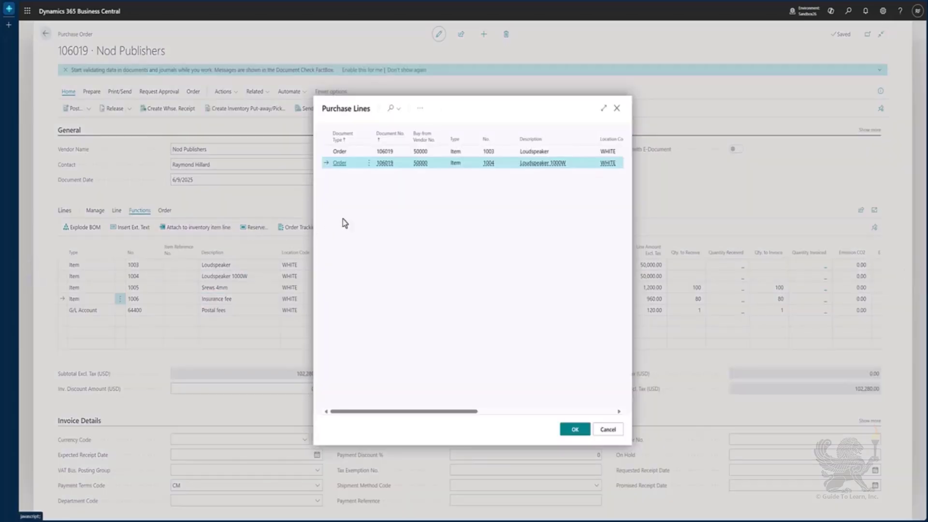
pyautogui.click(574, 430)
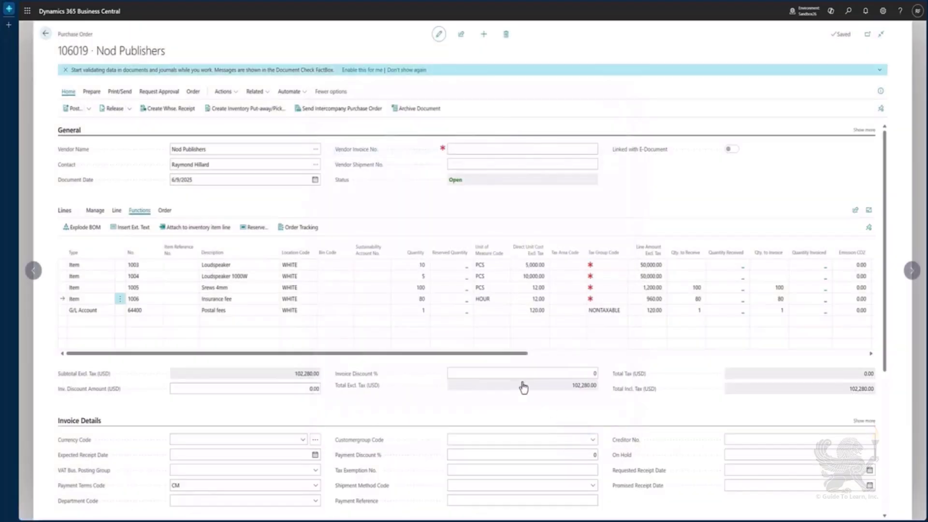
# Step: Attach the Postal fees G/L account line to the Loudspeaker inventory item line
pyautogui.click(257, 316)
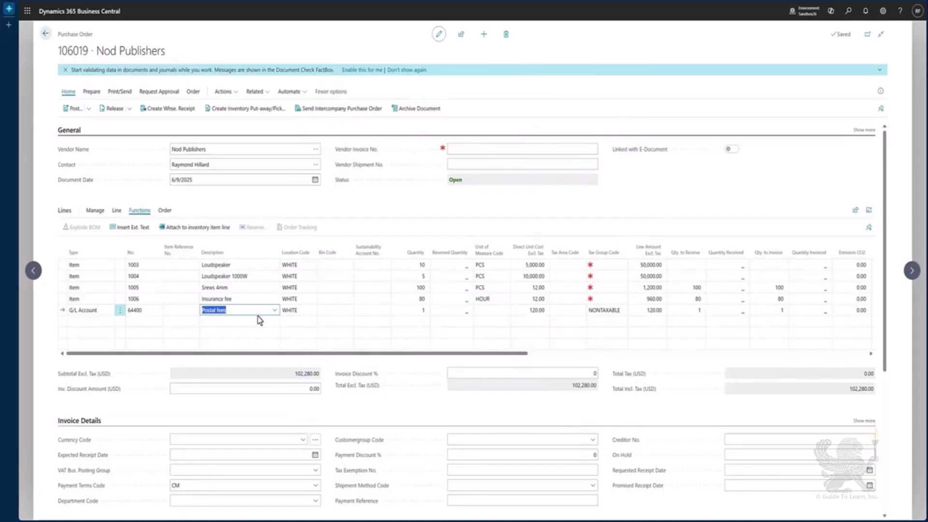
pyautogui.click(215, 230)
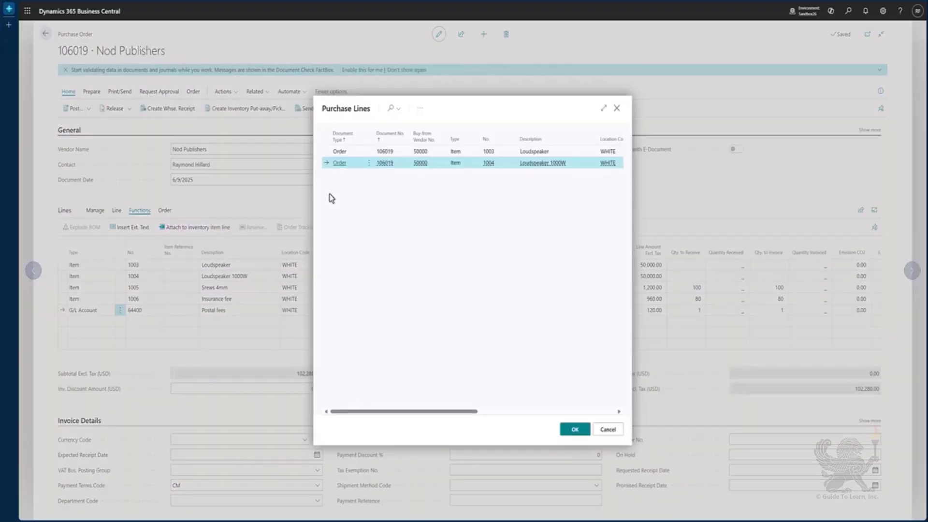
pyautogui.click(560, 151)
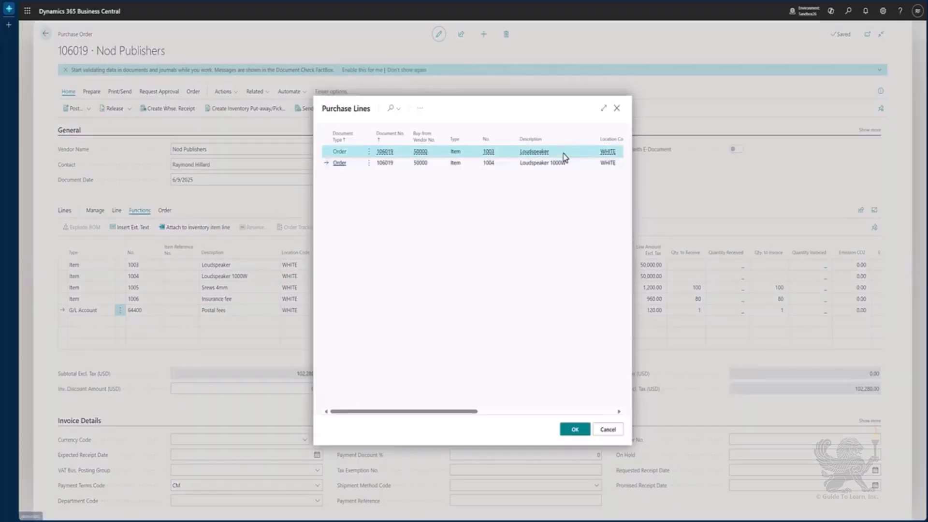
pyautogui.click(575, 431)
# Step: Repeat the attachment of the Insurance fee line to the Loudspeaker 1000W line
pyautogui.click(247, 299)
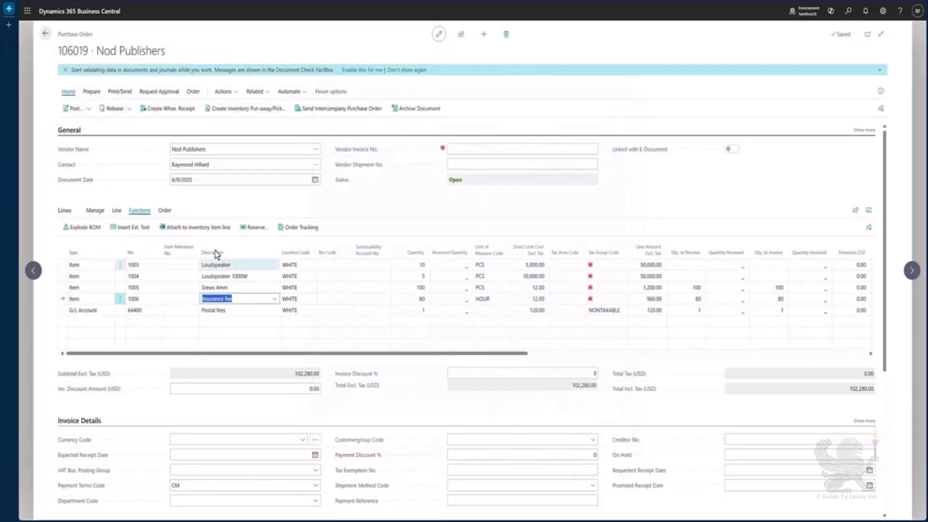
pyautogui.click(199, 227)
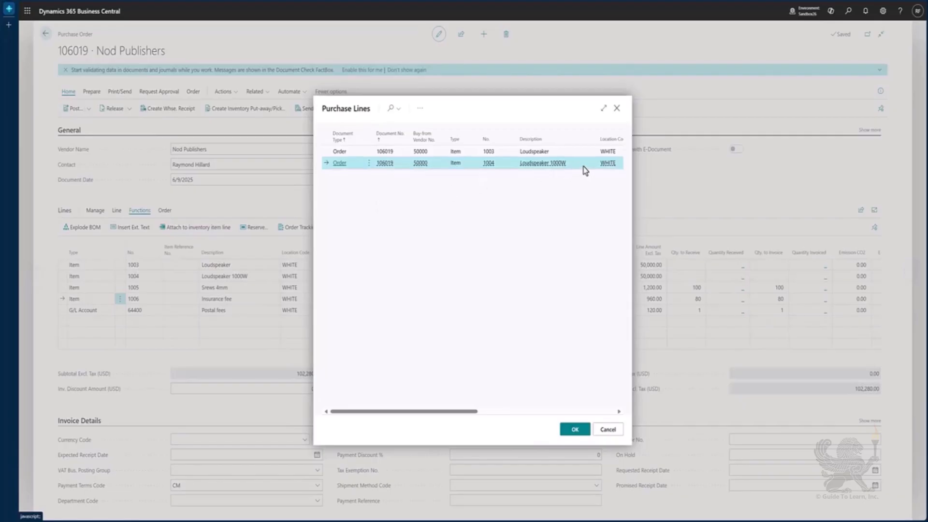
pyautogui.click(575, 430)
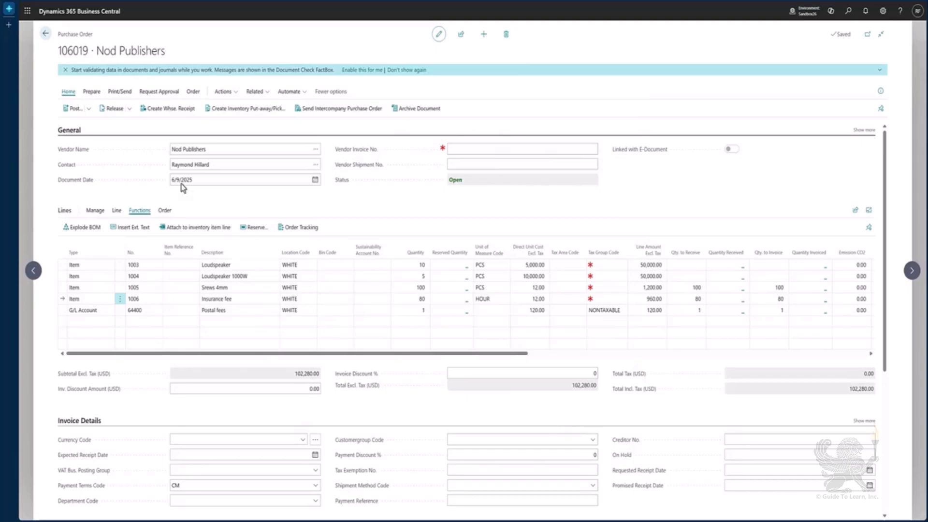
# Step: Release the purchase order and create a warehouse receipt from it
pyautogui.click(114, 111)
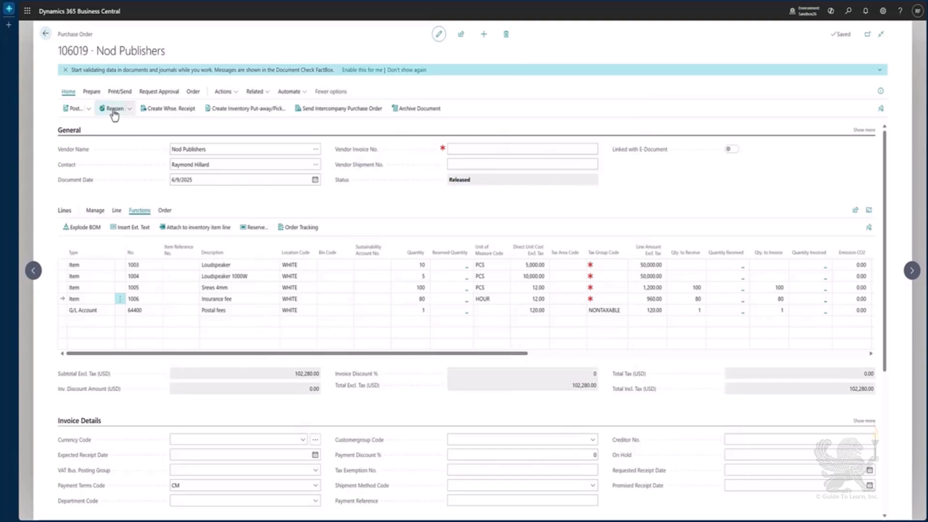
pyautogui.click(146, 109)
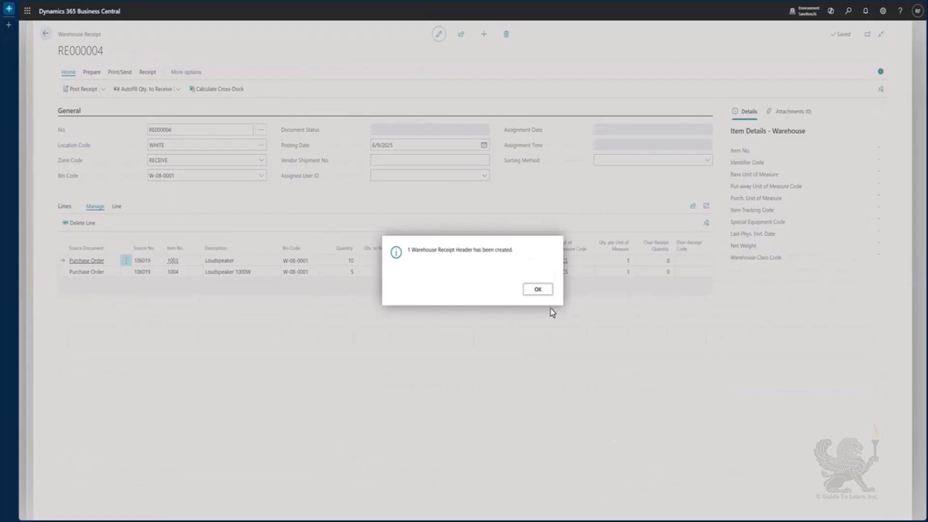
# Step: Set the quantity to receive of the Loudspeaker 1000W line to 0 and delete that line from the warehouse receipt
pyautogui.click(550, 290)
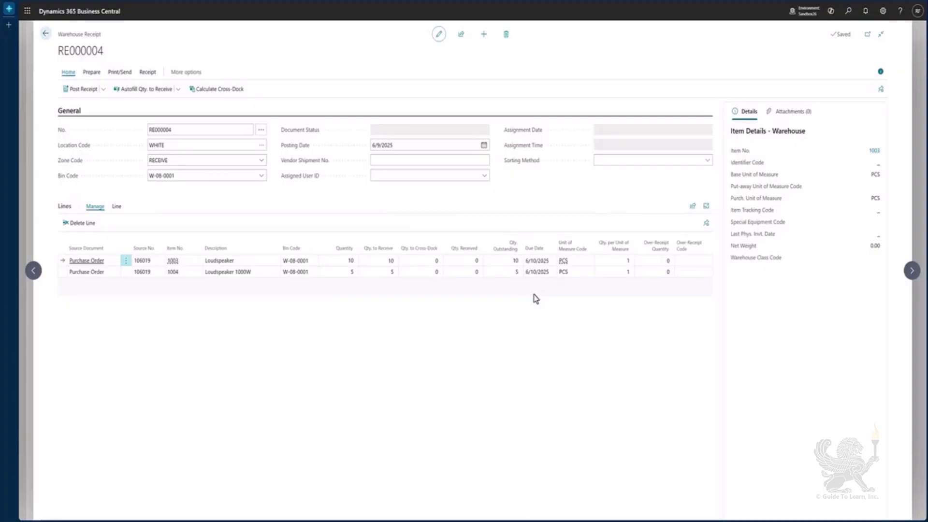
pyautogui.click(378, 276)
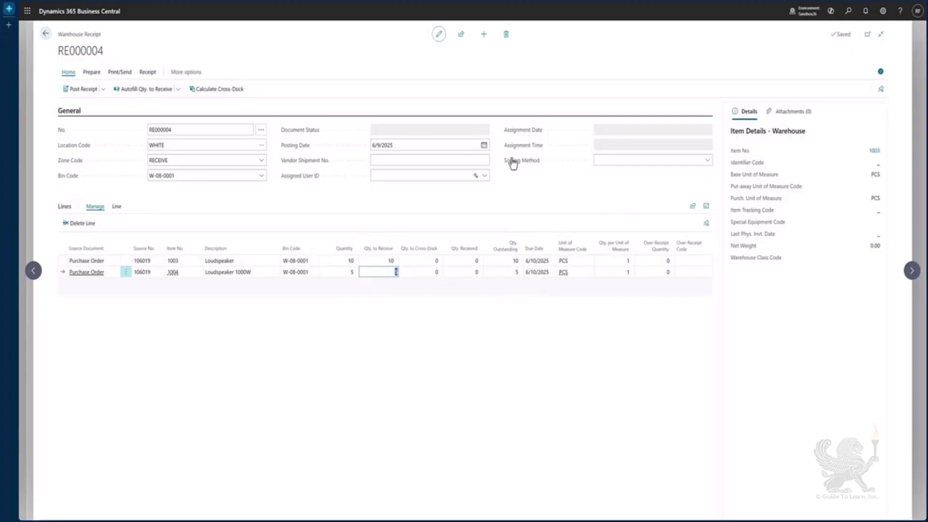
pyautogui.moveTo(530, 138)
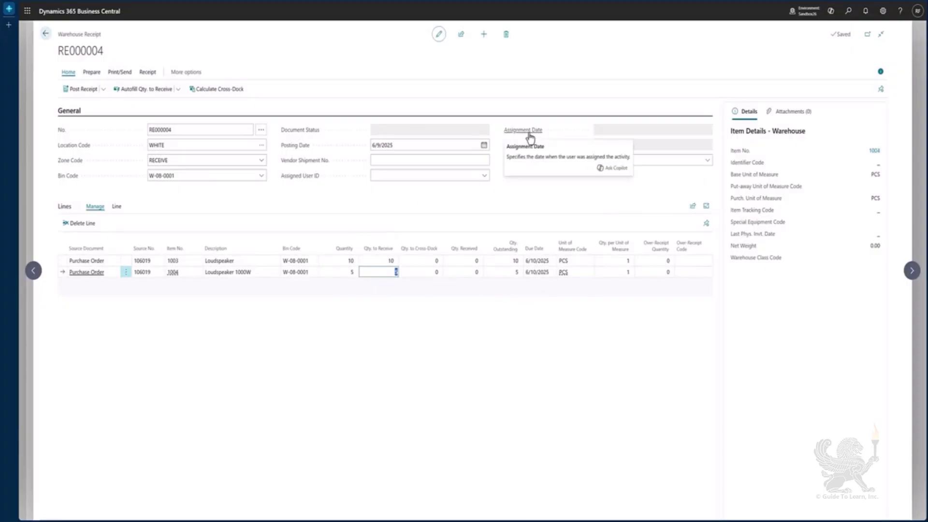
pyautogui.write('0')
pyautogui.press('Tab')
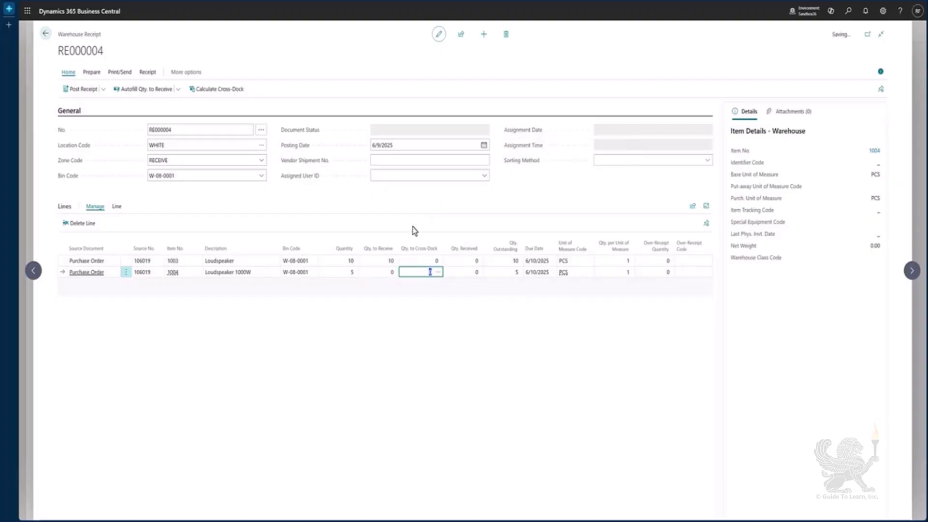
pyautogui.click(88, 223)
pyautogui.click(505, 289)
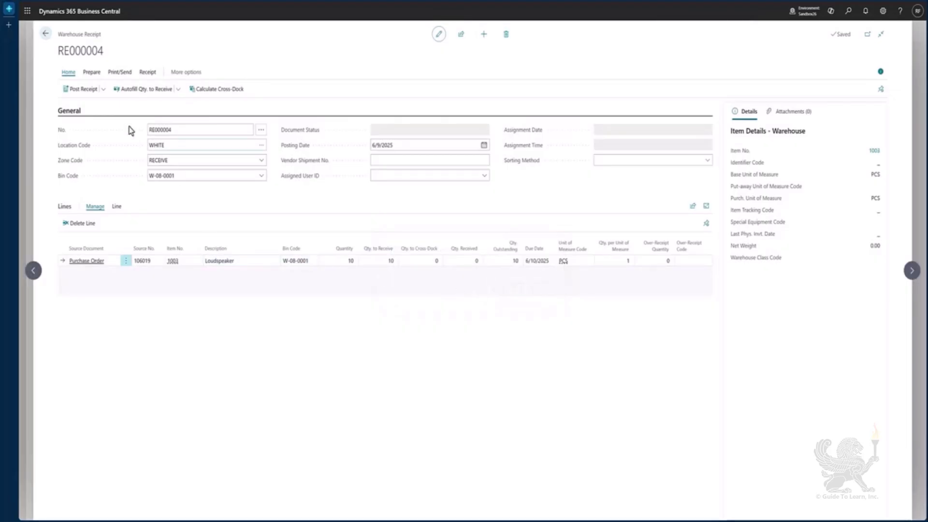
# Step: Post the warehouse receipt for the Loudspeaker line and confirm the posting
pyautogui.click(77, 91)
pyautogui.click(505, 290)
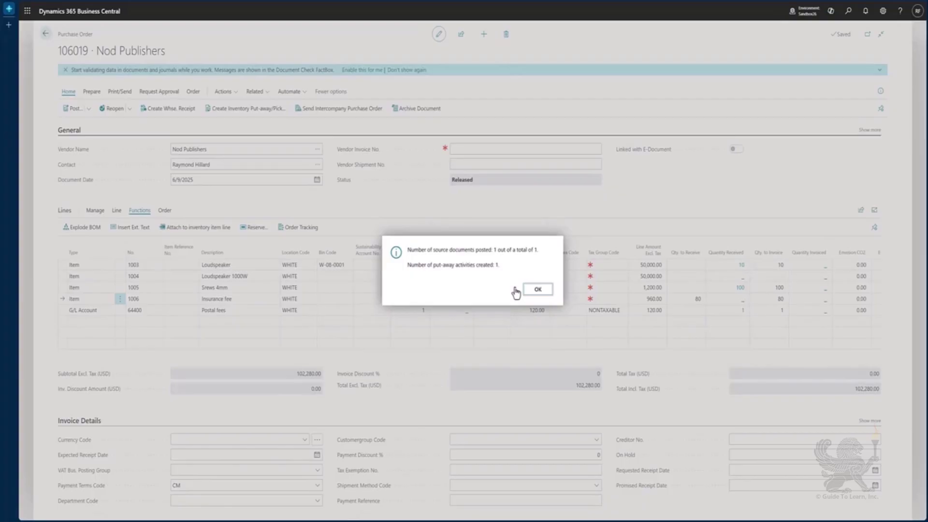
pyautogui.click(537, 291)
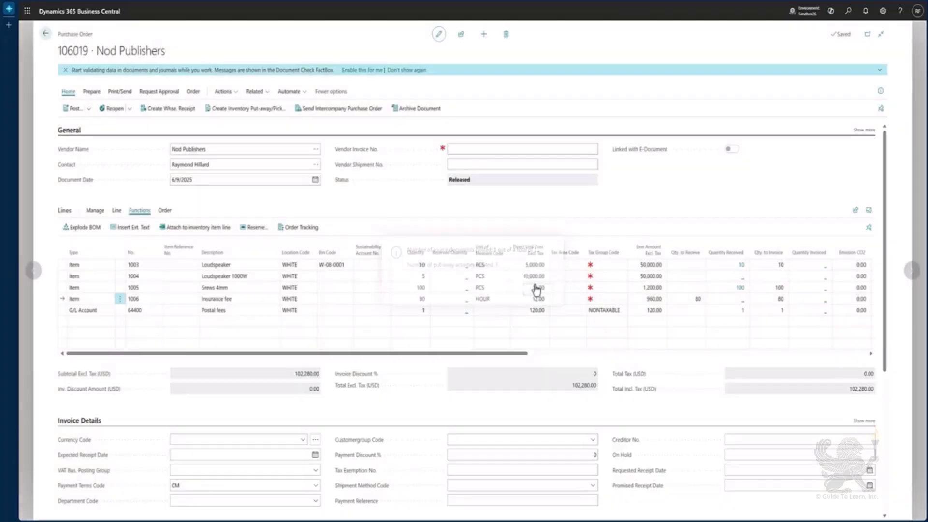